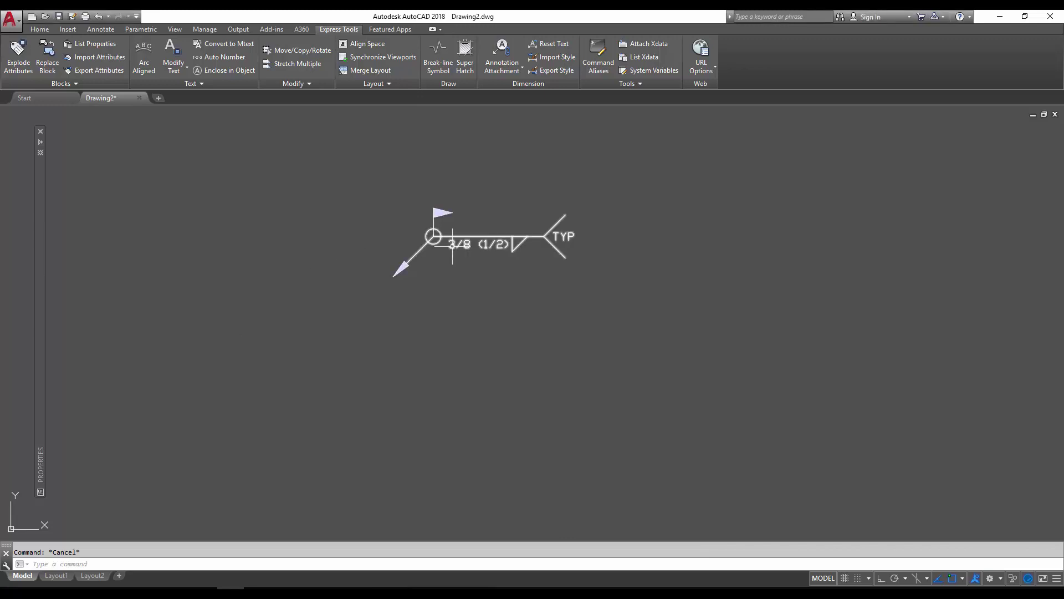
Window-select the welding-symbol block and shift it slightly right along its leader
{"action": "scroll", "coordinate": [527, 299], "scroll_direction": "up", "scroll_amount": 3}
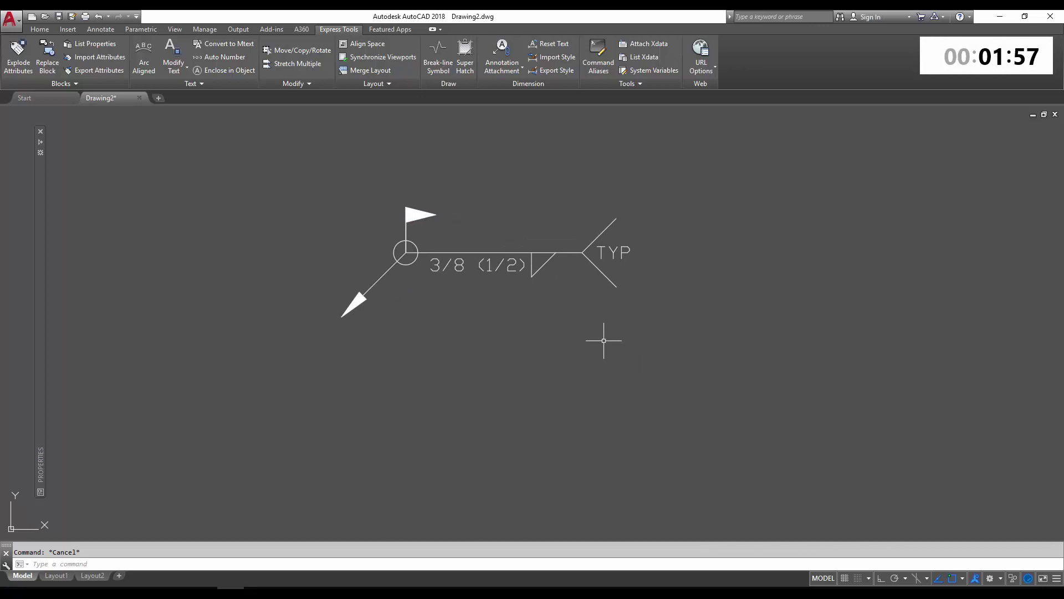
{"action": "left_click", "coordinate": [500, 272]}
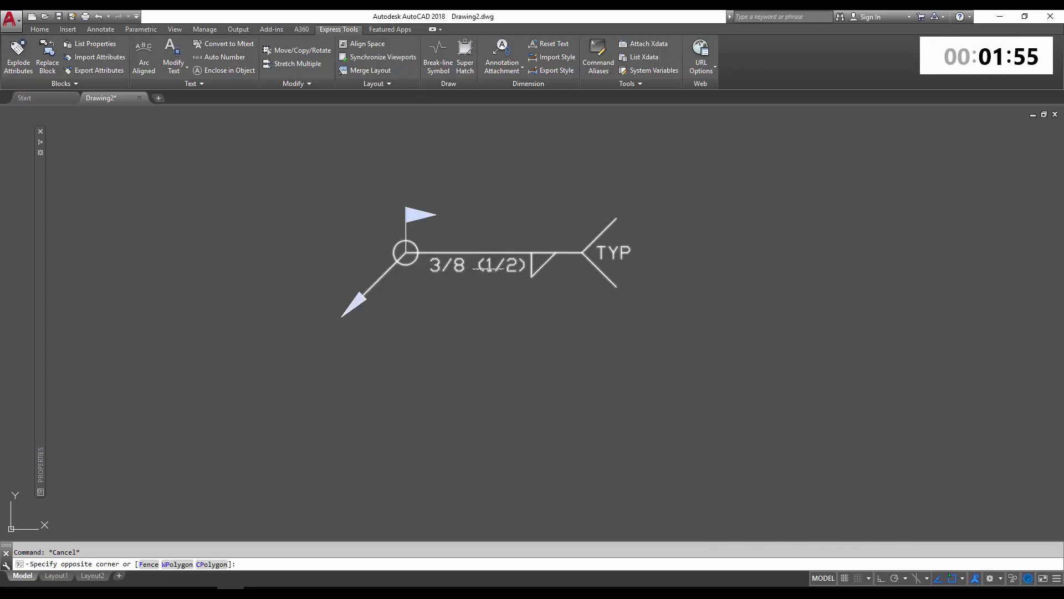
{"action": "left_click", "coordinate": [556, 290]}
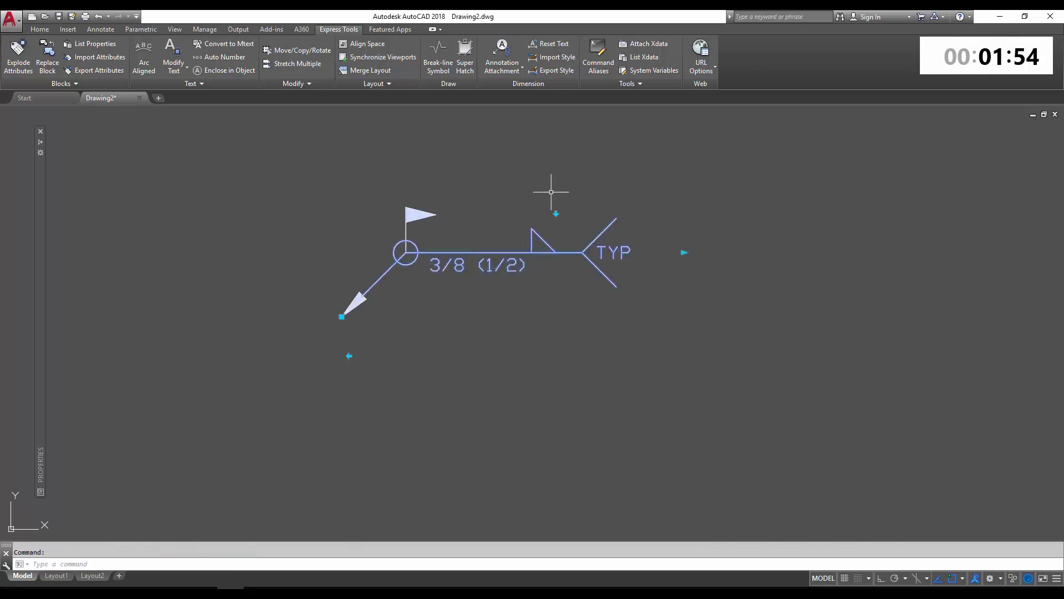
{"action": "left_click", "coordinate": [685, 253]}
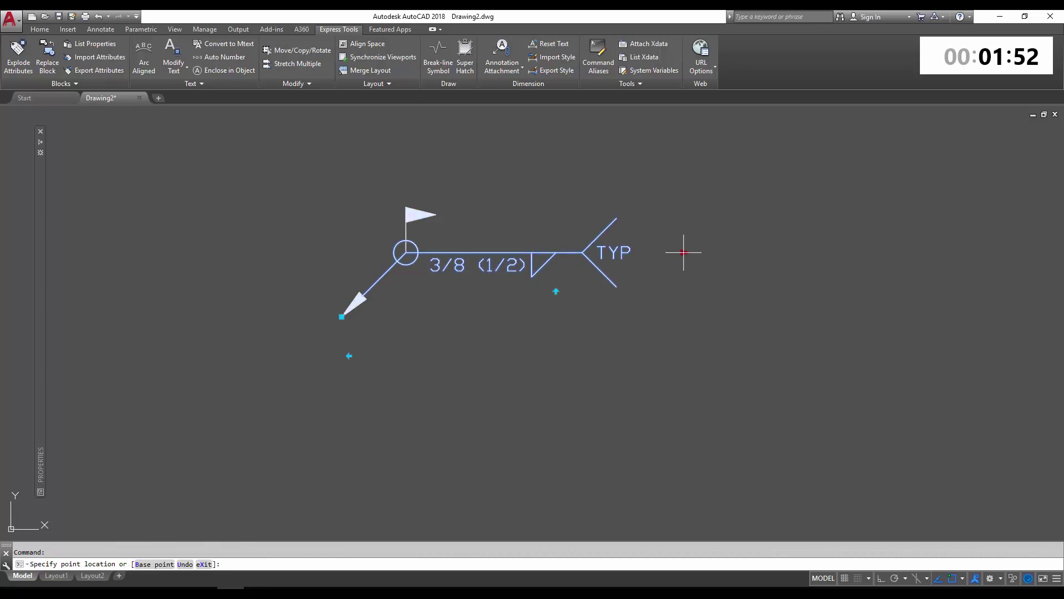
{"action": "left_click", "coordinate": [712, 228]}
Review the block's Bottom 3/8 (1/2) and Special TYP attribute values, closing the editor unchanged
{"action": "double_click", "coordinate": [554, 257]}
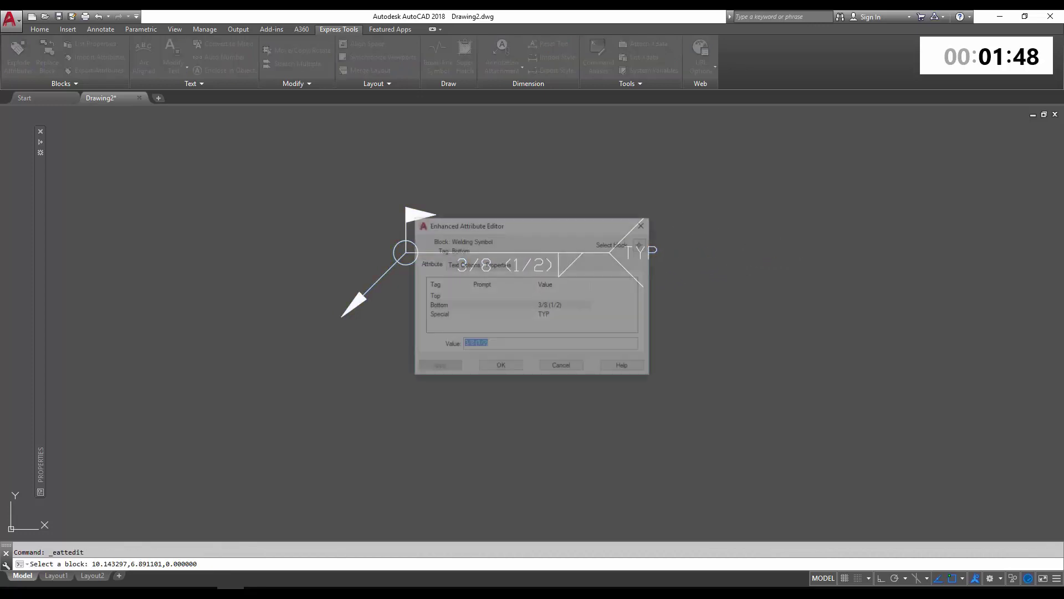
{"action": "left_click", "coordinate": [547, 306]}
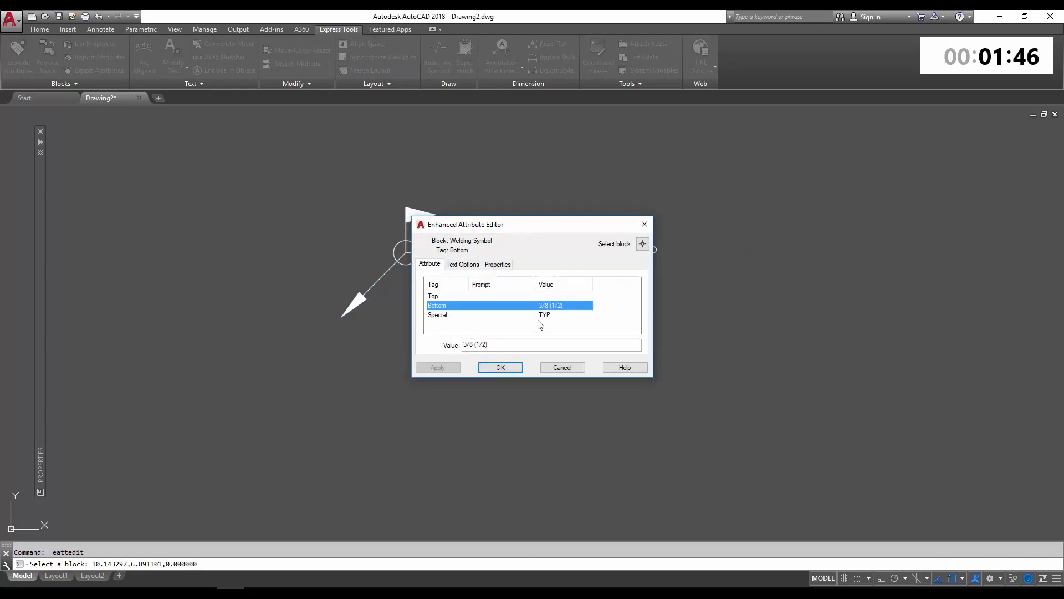
{"action": "left_click", "coordinate": [547, 316]}
{"action": "left_click", "coordinate": [562, 368]}
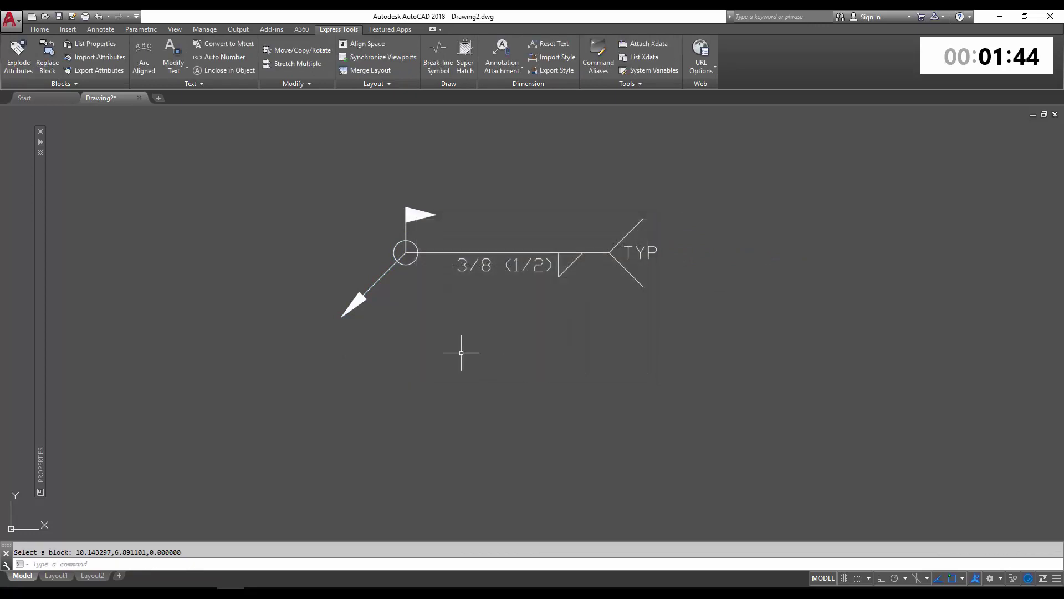
{"action": "middle_click_drag", "start_coordinate": [517, 312], "coordinate": [513, 278]}
{"action": "scroll", "coordinate": [513, 275], "scroll_direction": "down", "scroll_amount": 2}
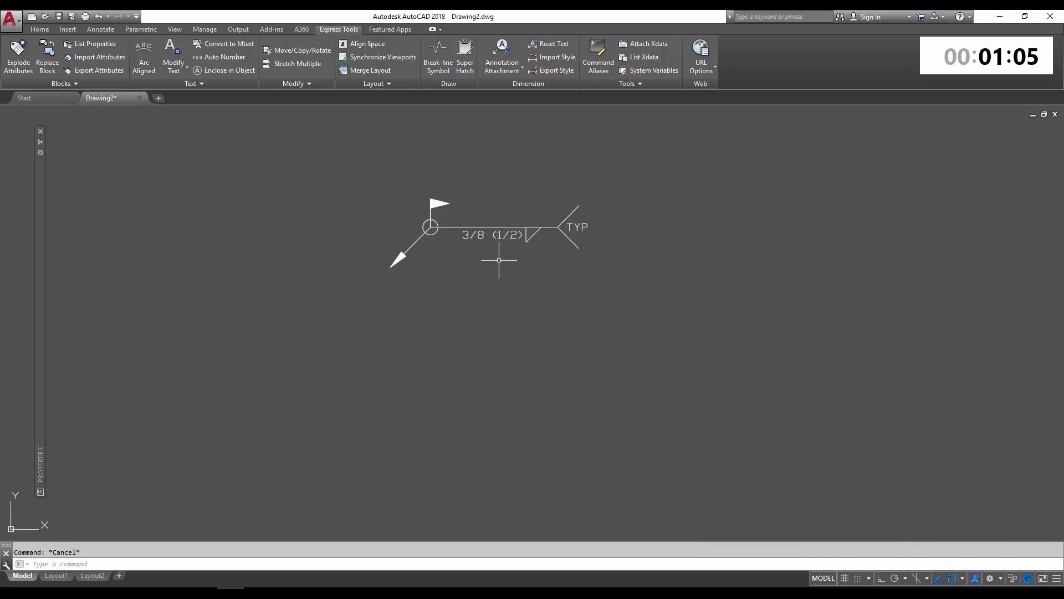
Use CO to place two copies of the weld symbol, below-left and below-right of the original
{"action": "type", "text": "co"}
{"action": "key", "text": "Return"}
{"action": "left_click", "coordinate": [469, 233]}
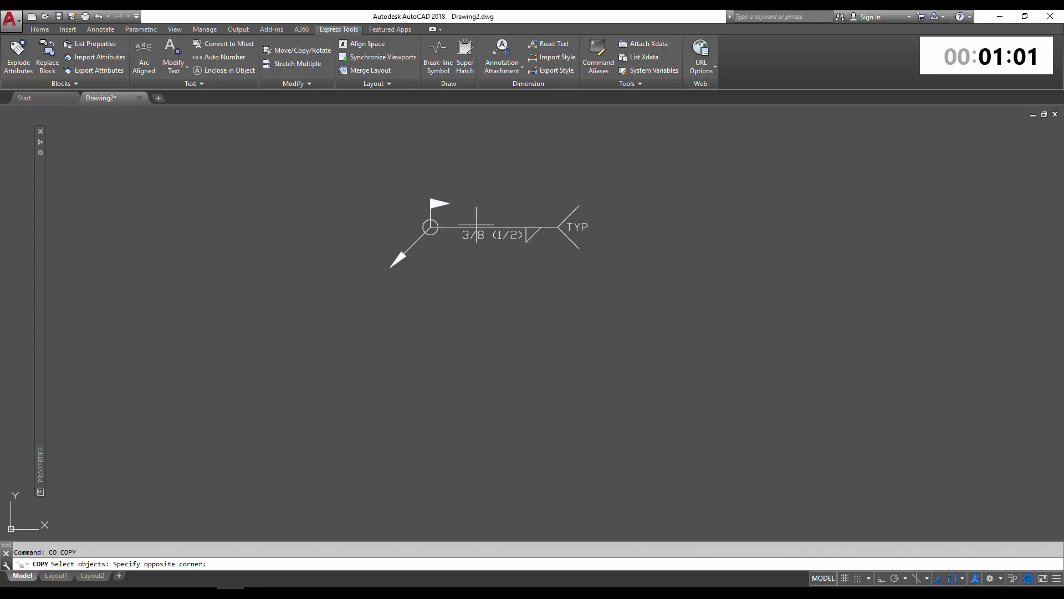
{"action": "left_click", "coordinate": [454, 247]}
{"action": "key", "text": "Return"}
{"action": "left_click", "coordinate": [459, 243]}
{"action": "left_click", "coordinate": [324, 361]}
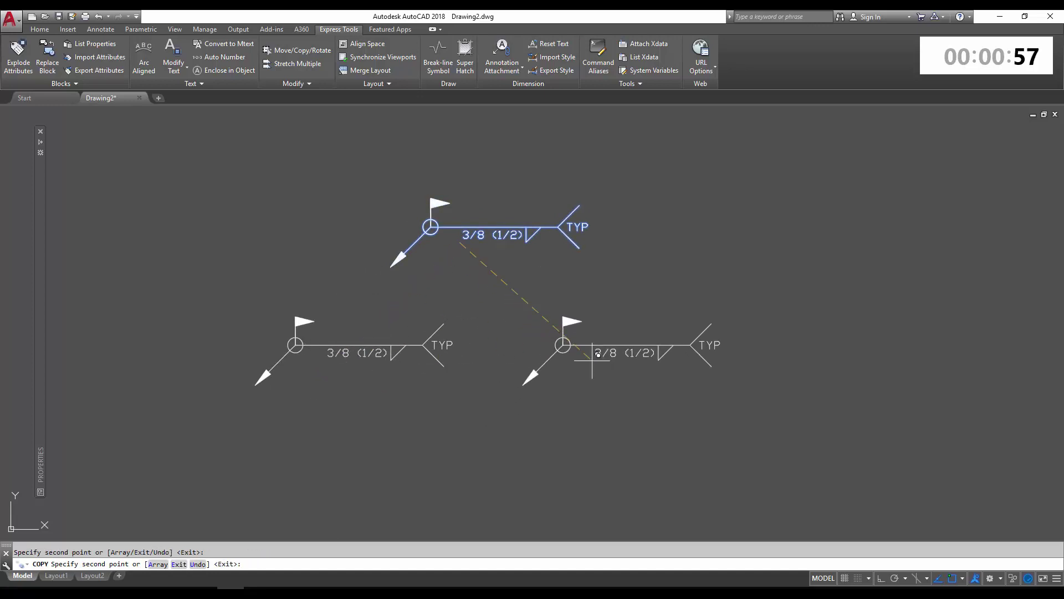
{"action": "left_click", "coordinate": [562, 345]}
{"action": "key", "text": "Escape"}
{"action": "key", "text": "Escape"}
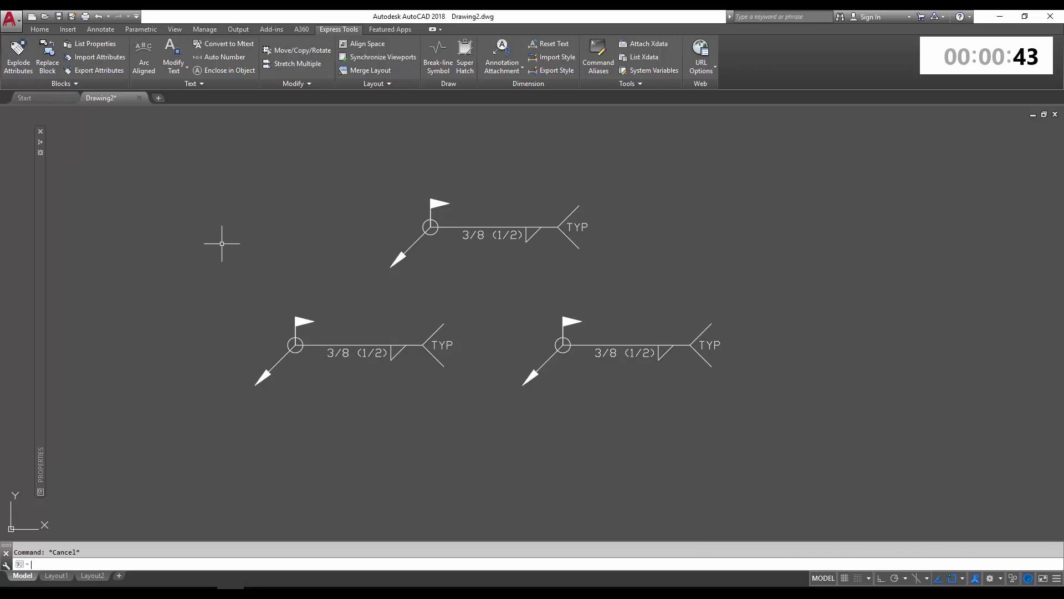
Burst the lower-left welding symbol with BURST
{"action": "type", "text": "burst"}
{"action": "key", "text": "Return"}
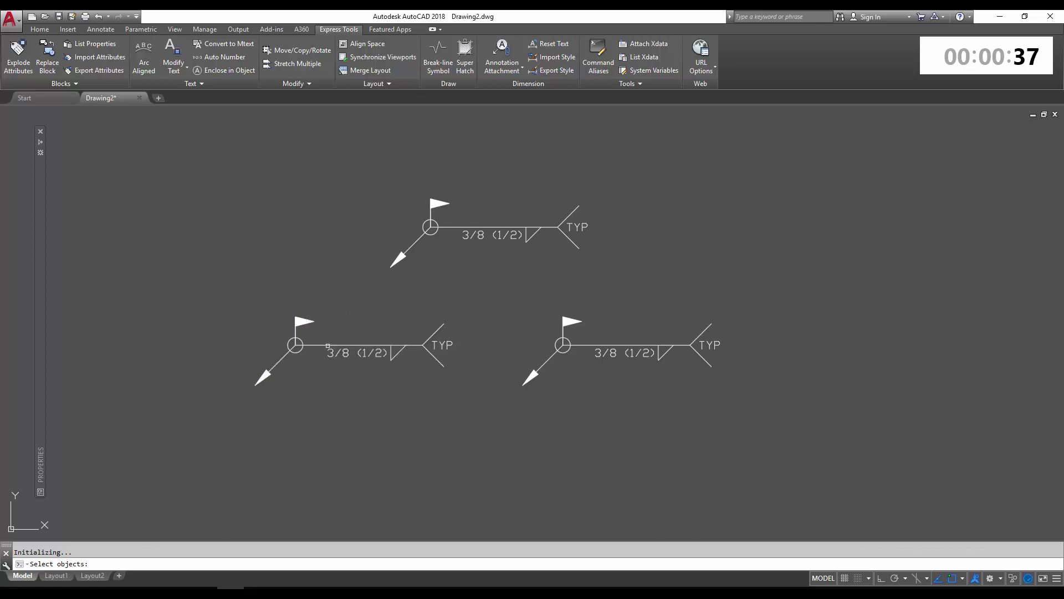
{"action": "left_click", "coordinate": [275, 364]}
{"action": "key", "text": "Return"}
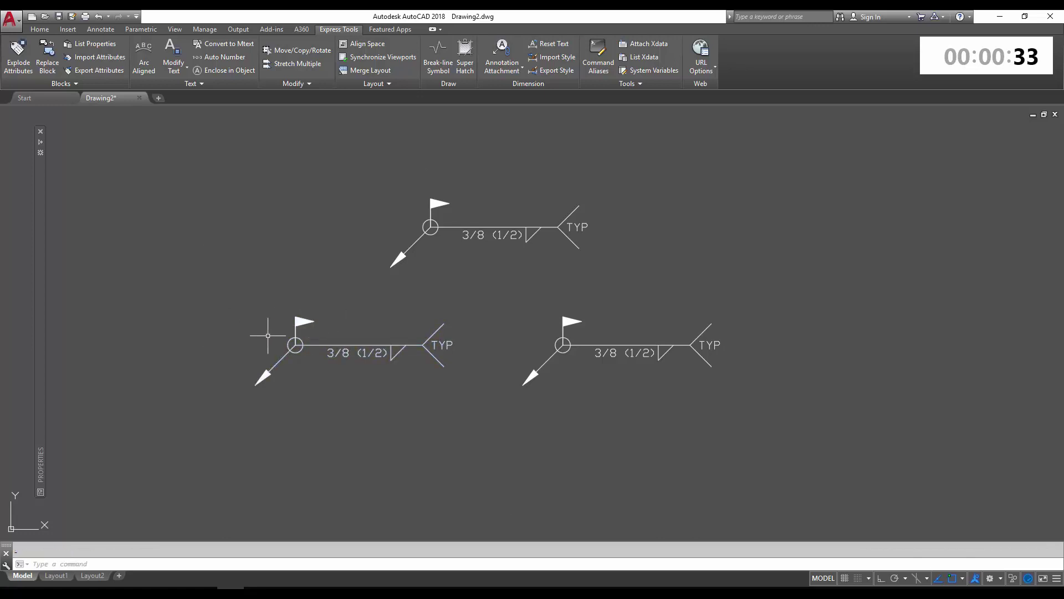
Select the TYP tail, weld triangle and 3/8 (1/2) text to confirm each is now separate
{"action": "left_click", "coordinate": [444, 366]}
{"action": "key", "text": "Escape"}
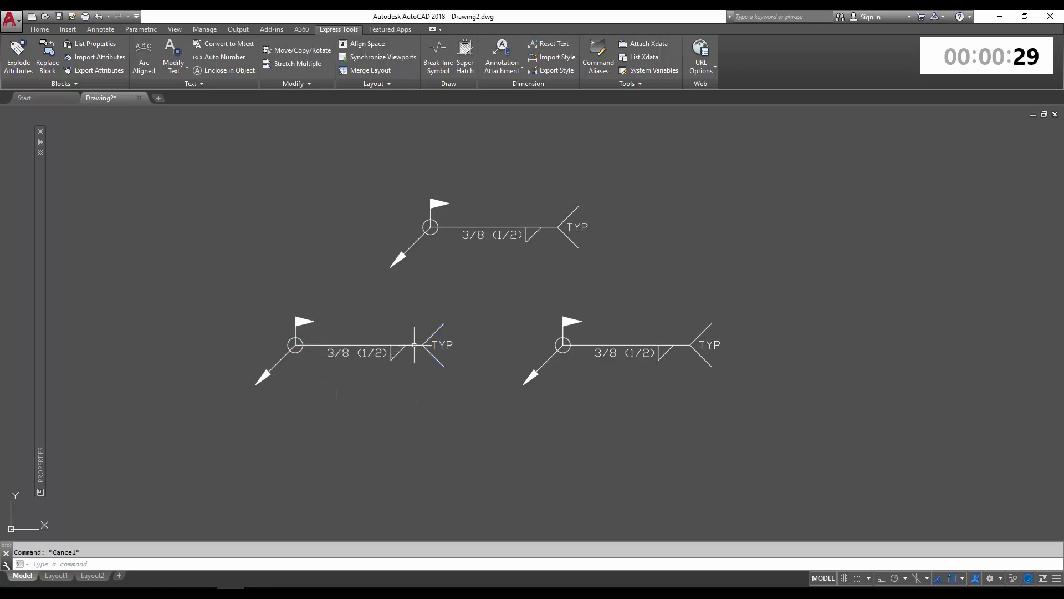
{"action": "left_click", "coordinate": [395, 353]}
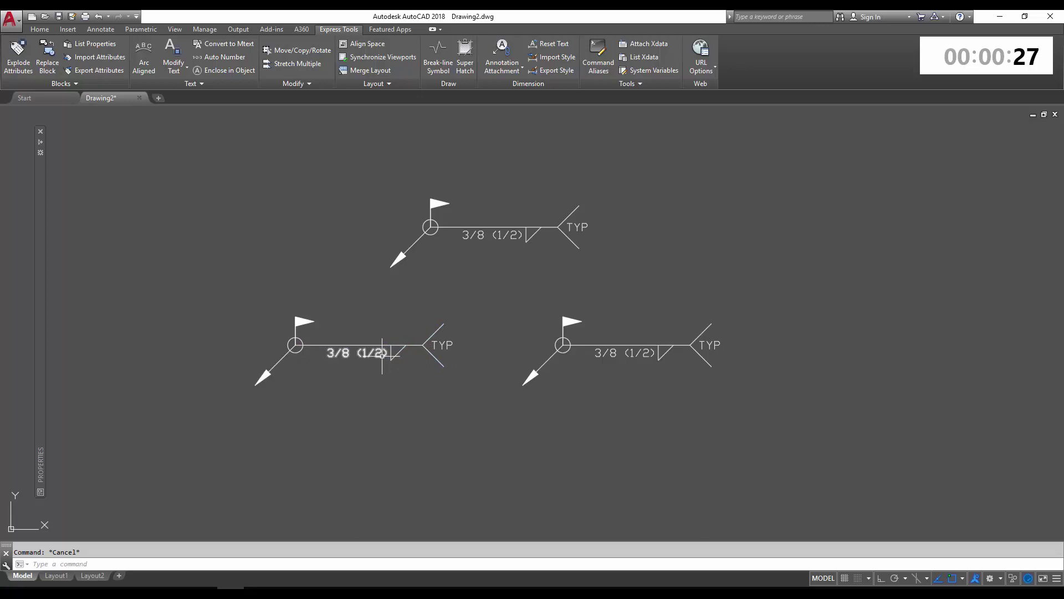
{"action": "key", "text": "Escape"}
{"action": "left_click", "coordinate": [338, 354]}
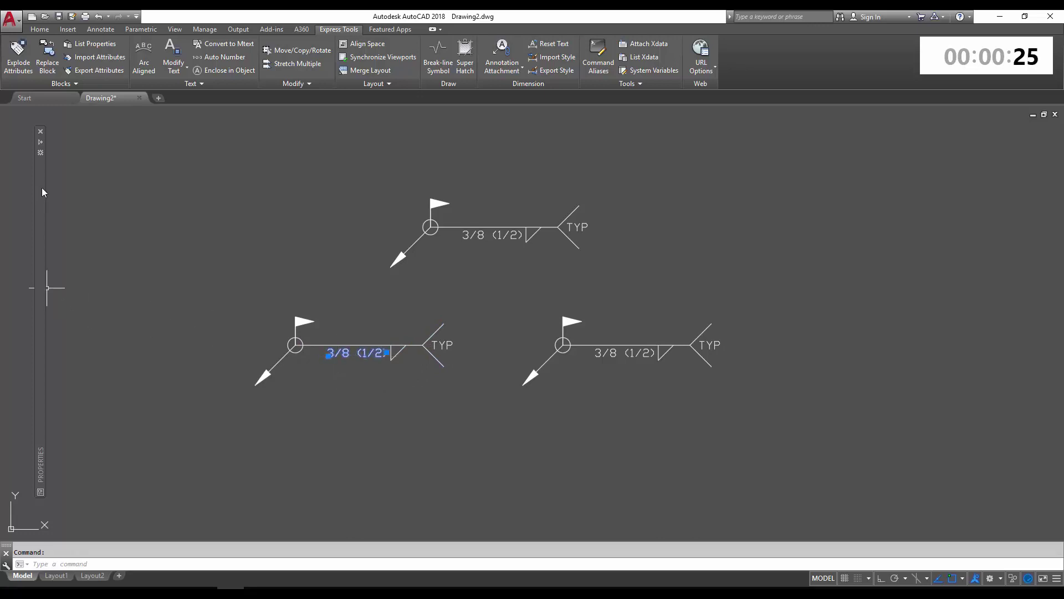
Pin the Properties palette open and inspect the burst symbol's text, leader and horizontal line
{"action": "mouse_move", "coordinate": [42, 187]}
{"action": "left_click", "coordinate": [40, 143]}
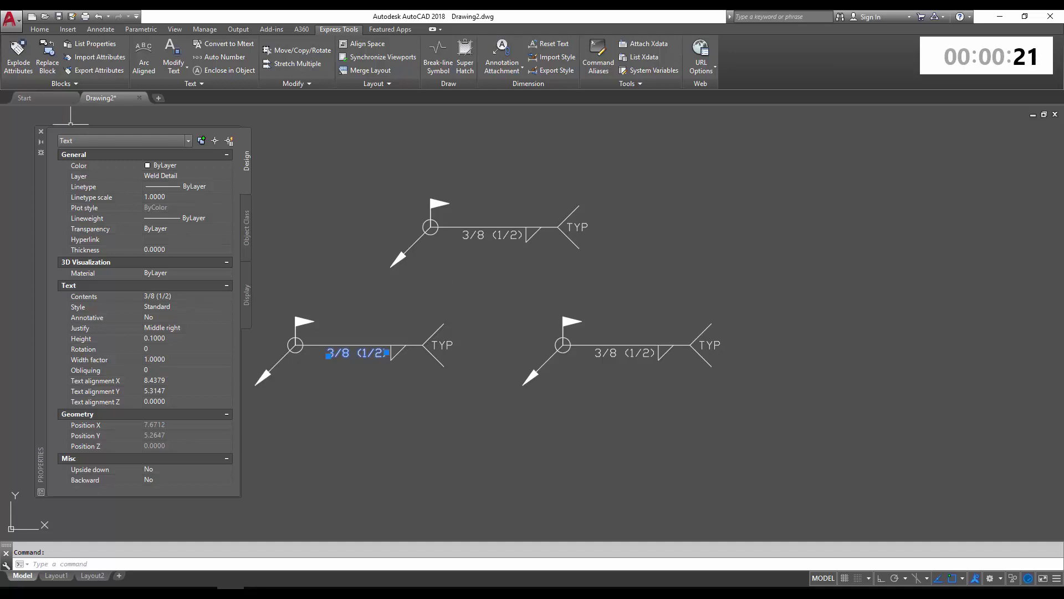
{"action": "key", "text": "Escape"}
{"action": "left_click", "coordinate": [280, 357]}
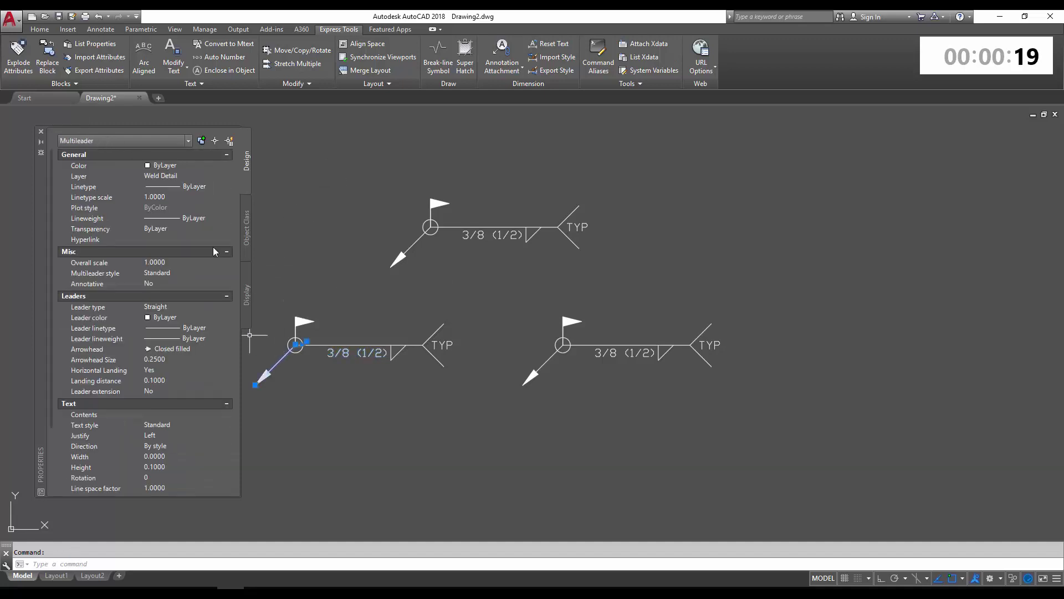
{"action": "key", "text": "Escape"}
{"action": "left_click", "coordinate": [355, 345]}
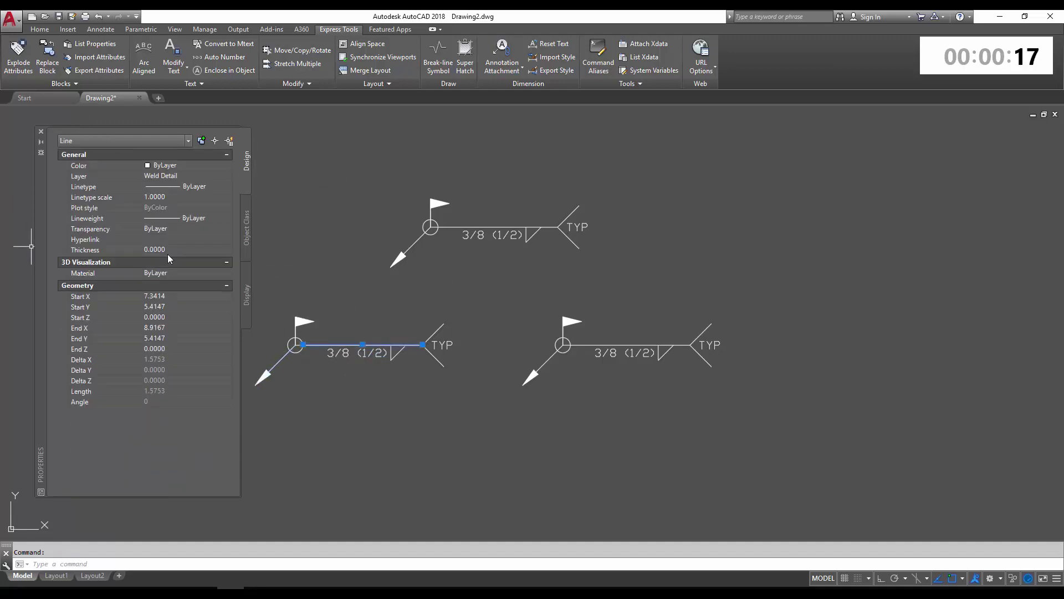
{"action": "key", "text": "Escape"}
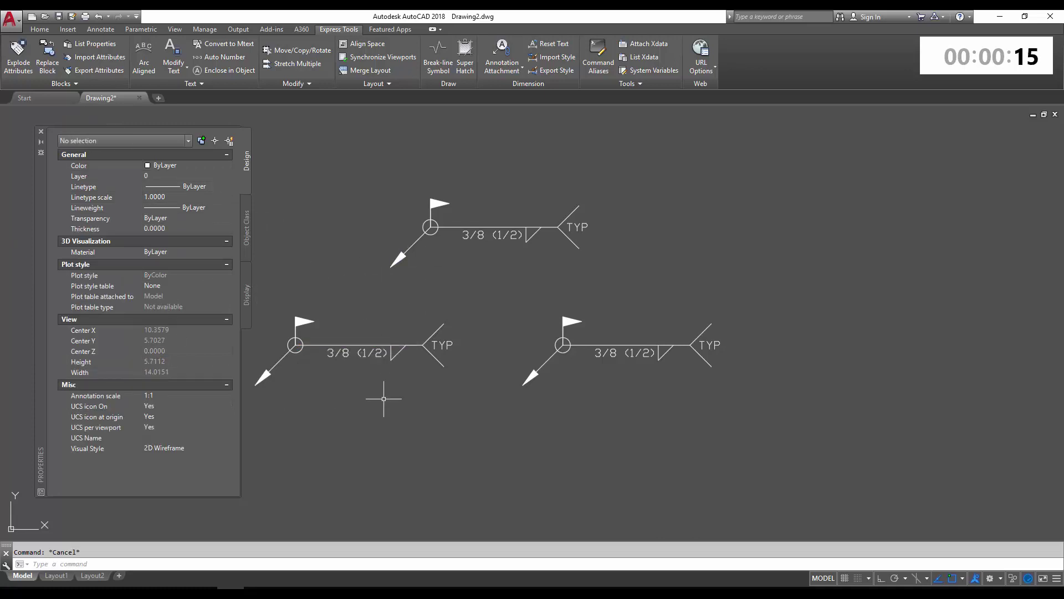
{"action": "middle_click_drag", "start_coordinate": [384, 398], "coordinate": [445, 392]}
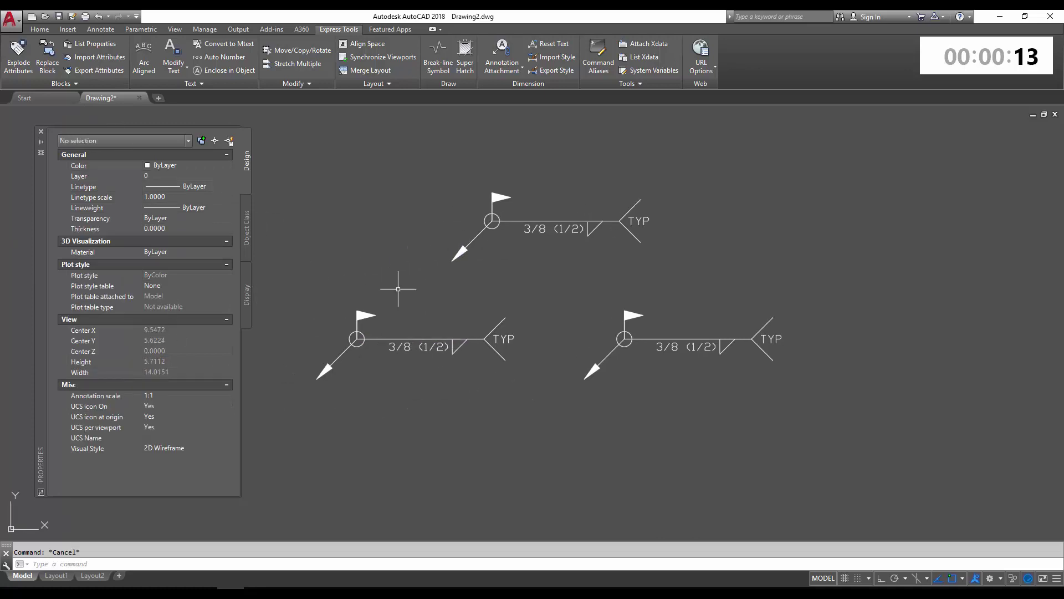
Explode the lower-right welding symbol and inspect its Bottom attribute tag in Properties
{"action": "middle_click_drag", "start_coordinate": [684, 363], "coordinate": [625, 354]}
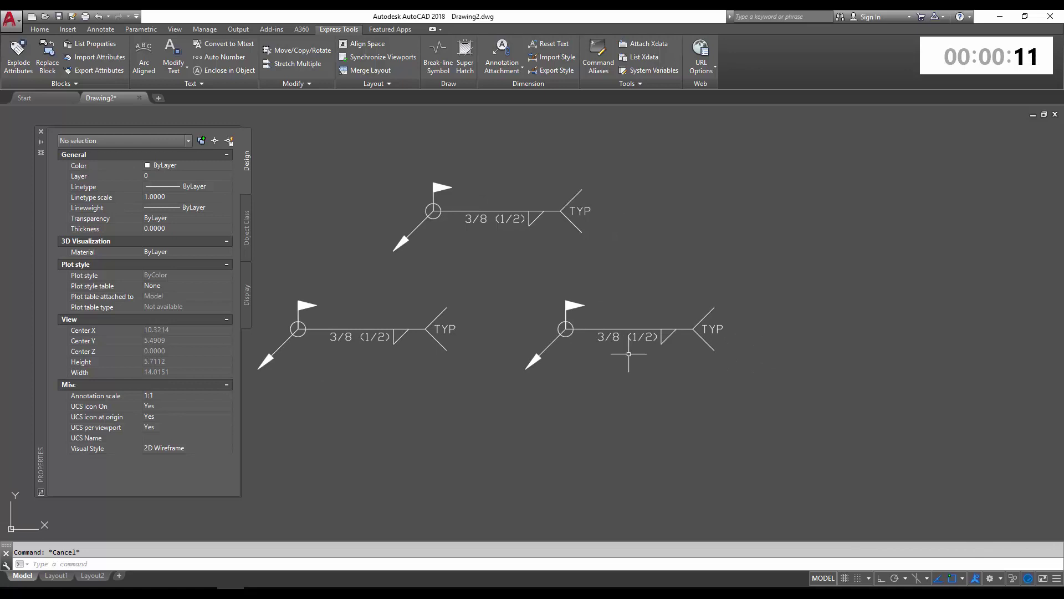
{"action": "type", "text": "EXPLODE"}
{"action": "key", "text": "Return"}
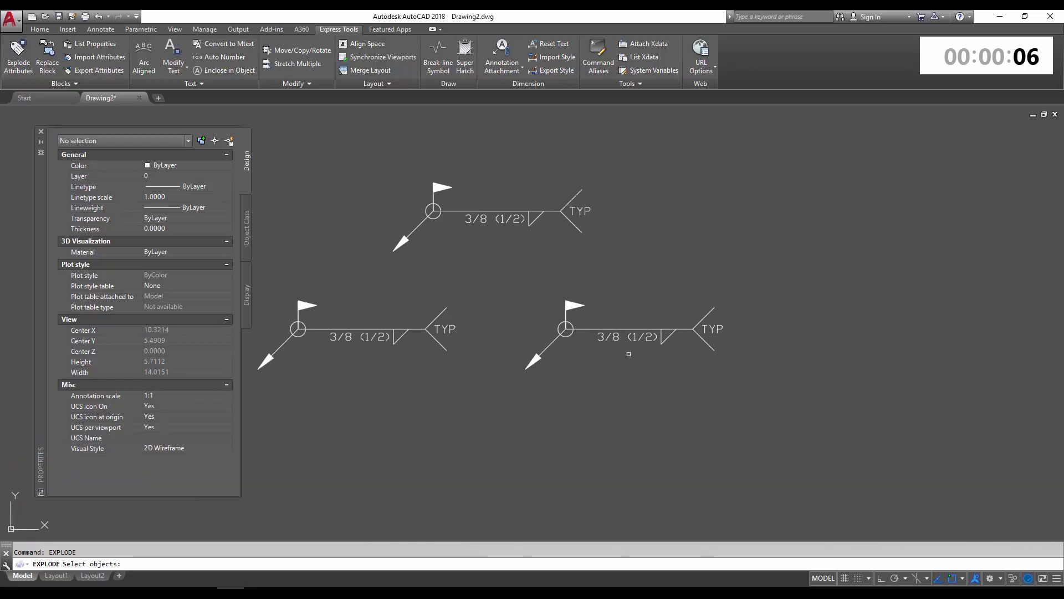
{"action": "left_click", "coordinate": [632, 340]}
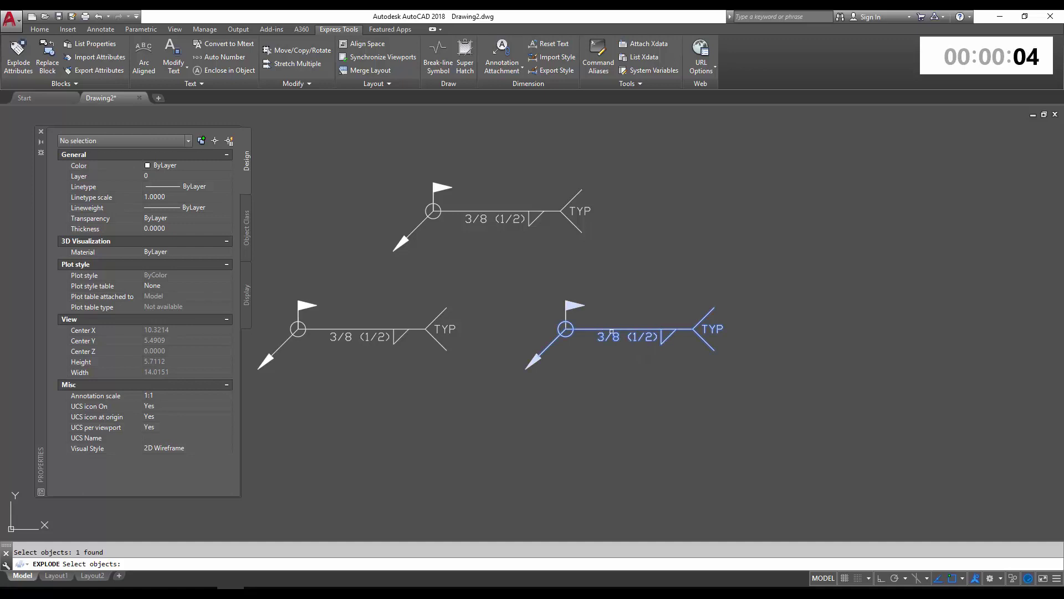
{"action": "key", "text": "Return"}
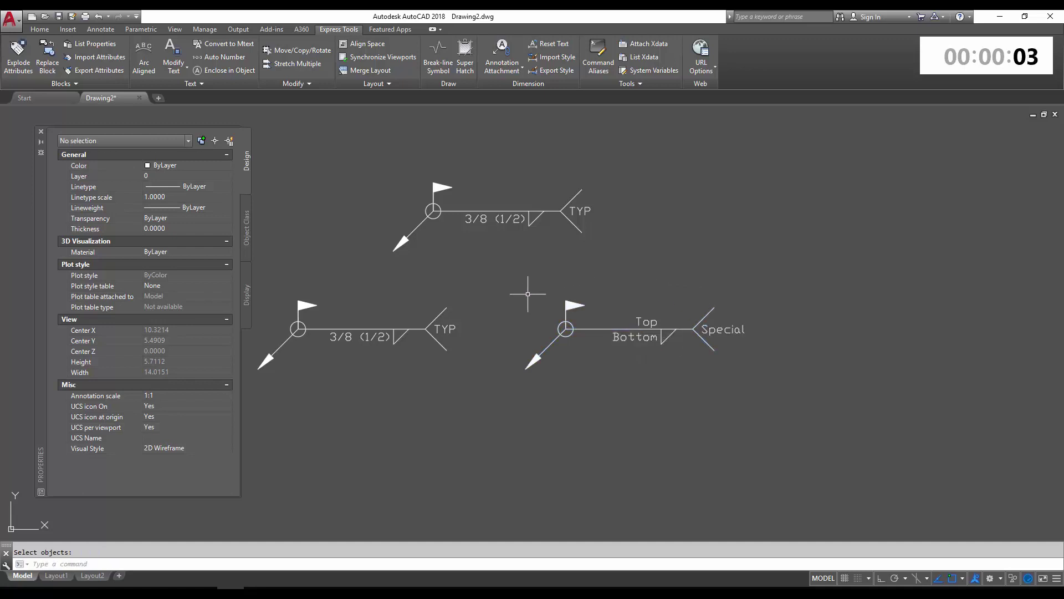
{"action": "left_click", "coordinate": [639, 337]}
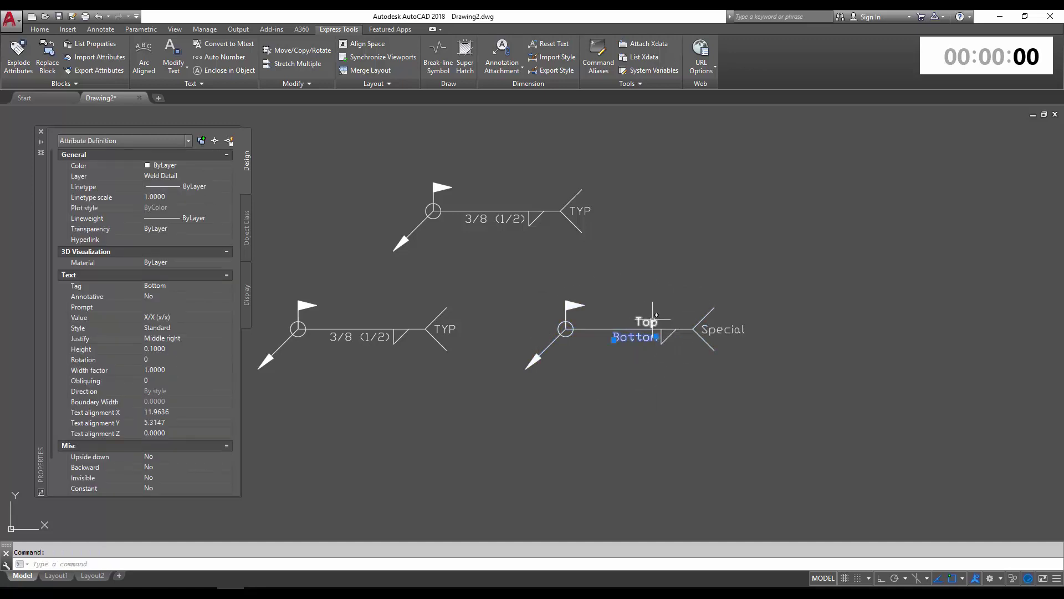
{"action": "key", "text": "Escape"}
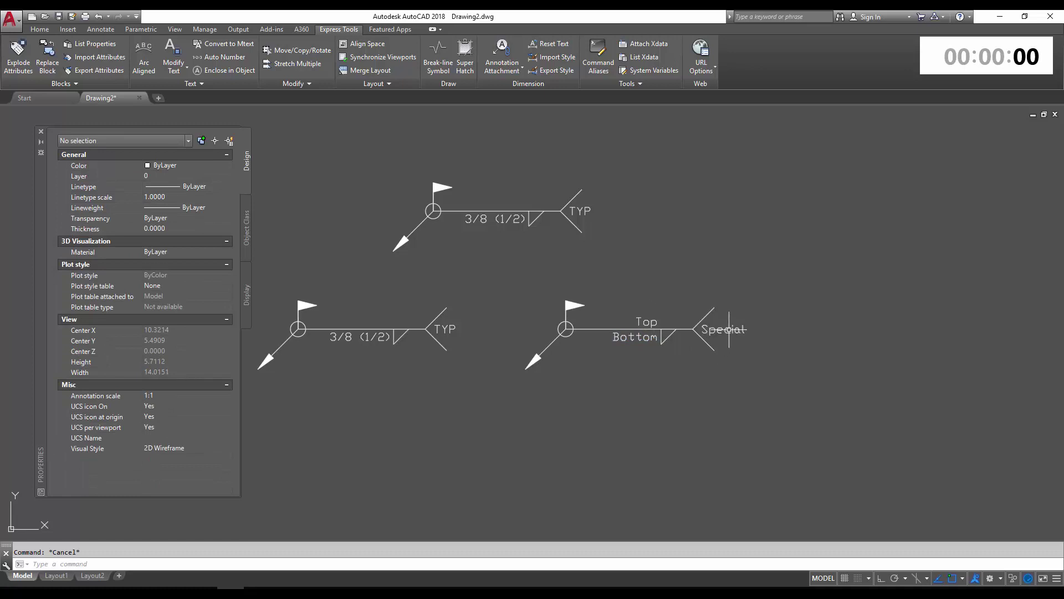